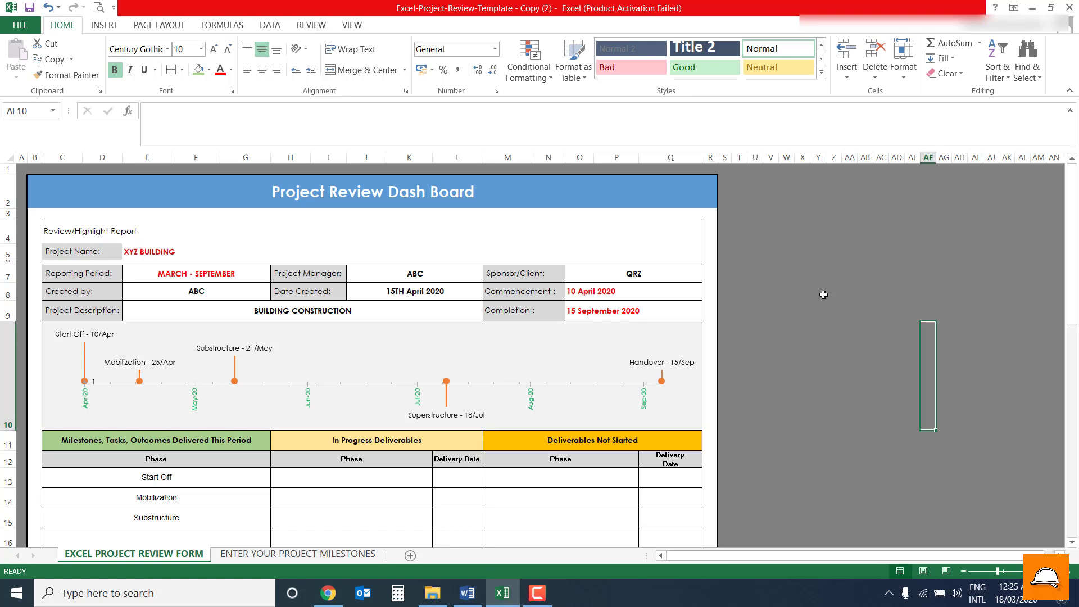
Step: Review the header entries: project XYZ BUILDING, period MARCH - SEPTEMBER, project manager and sponsor
{"action": "left_click", "coordinate": [821, 278]}
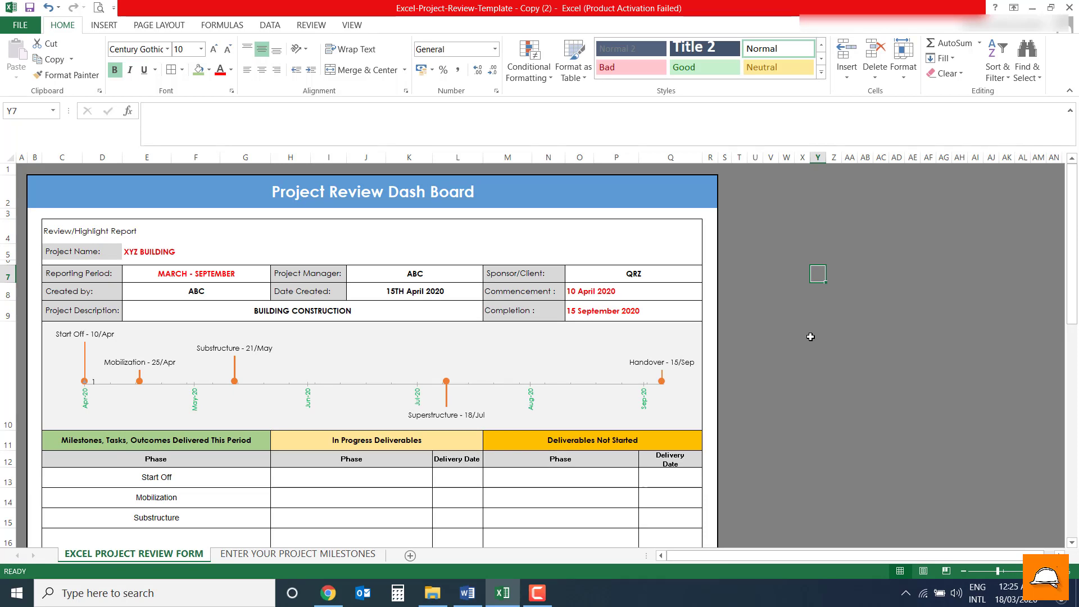
{"action": "scroll", "coordinate": [810, 337], "scroll_direction": "down", "scroll_amount": 2}
{"action": "scroll", "coordinate": [810, 337], "scroll_direction": "down", "scroll_amount": 5}
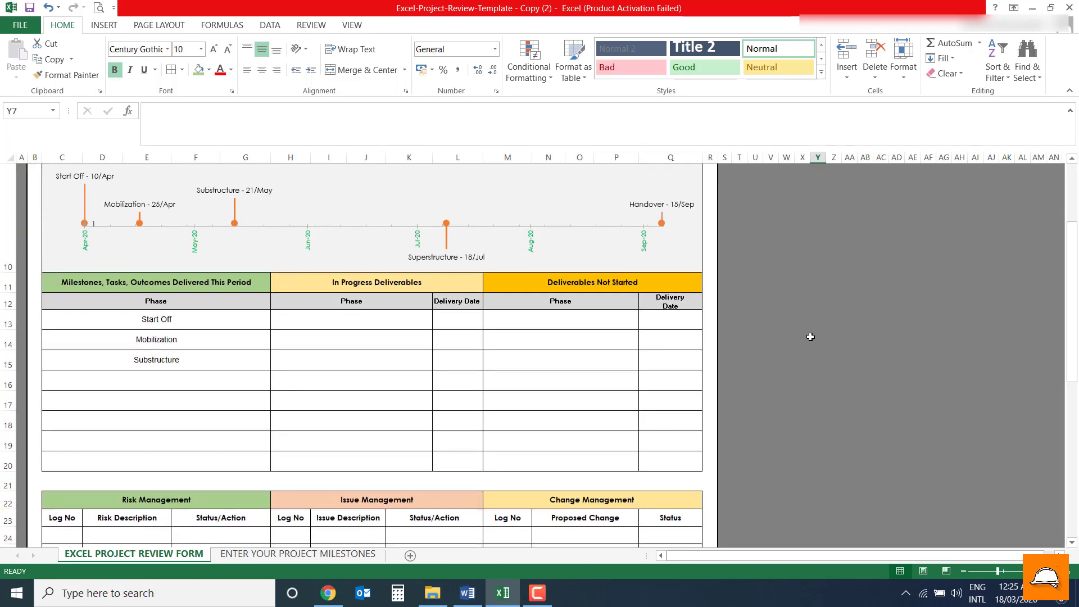
{"action": "scroll", "coordinate": [810, 336], "scroll_direction": "down", "scroll_amount": 4}
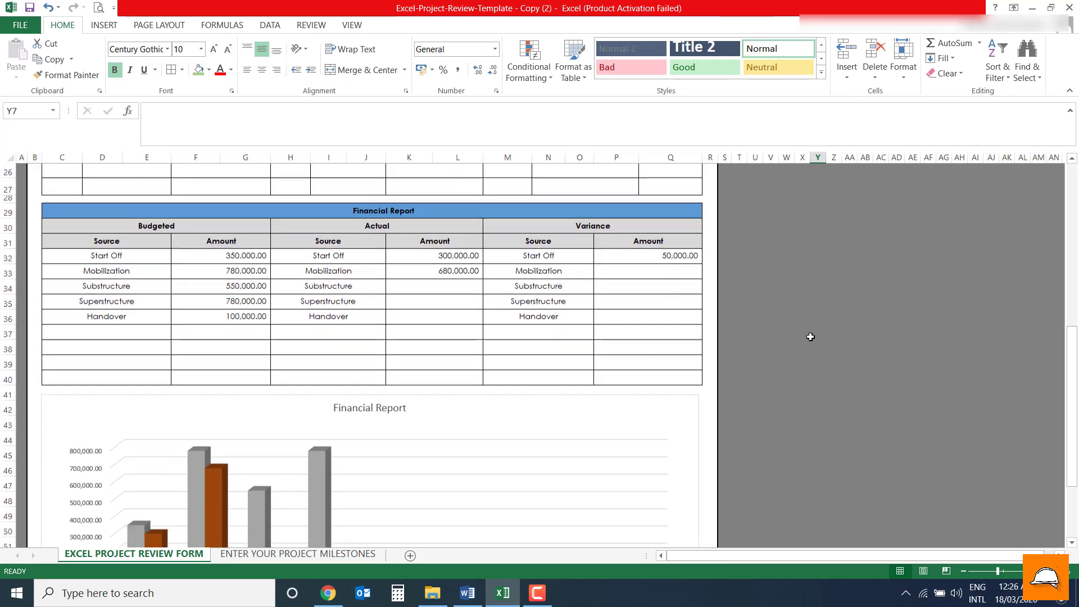
{"action": "scroll", "coordinate": [811, 337], "scroll_direction": "up", "scroll_amount": 10}
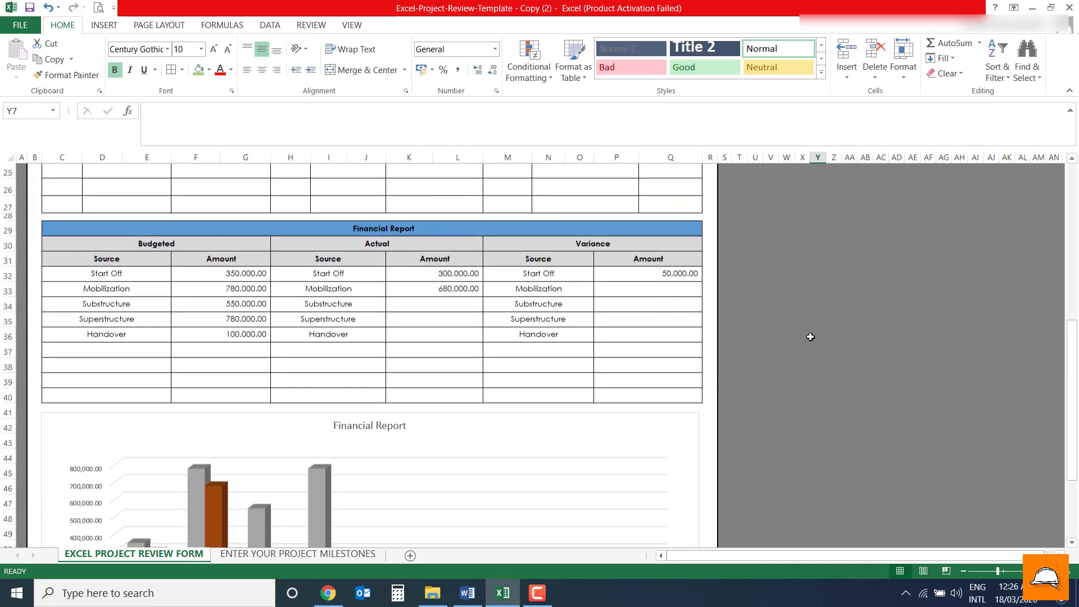
{"action": "scroll", "coordinate": [810, 336], "scroll_direction": "up", "scroll_amount": 1}
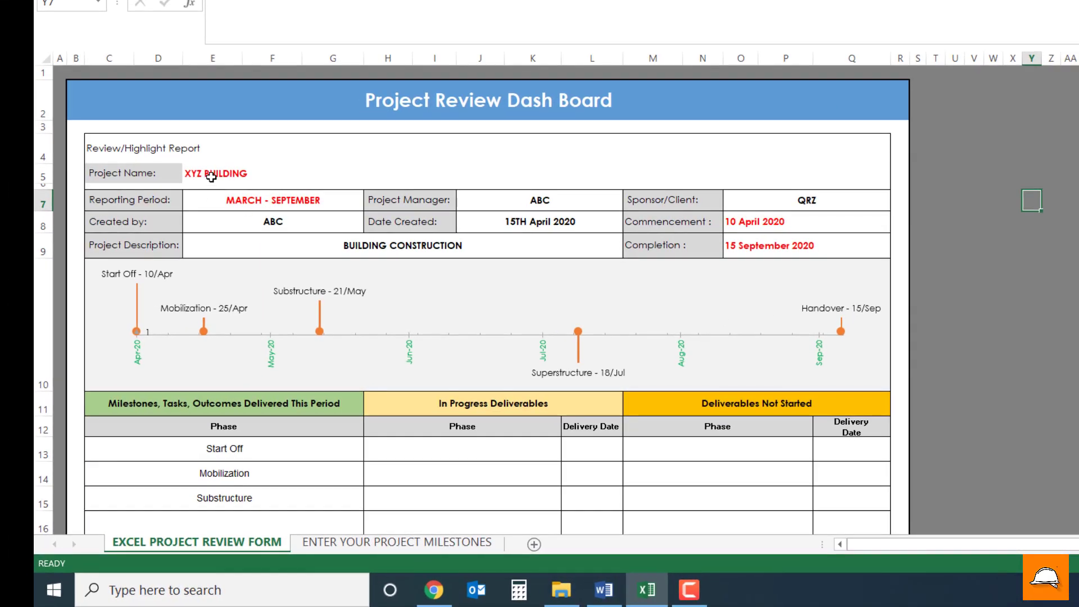
{"action": "left_click", "coordinate": [212, 175]}
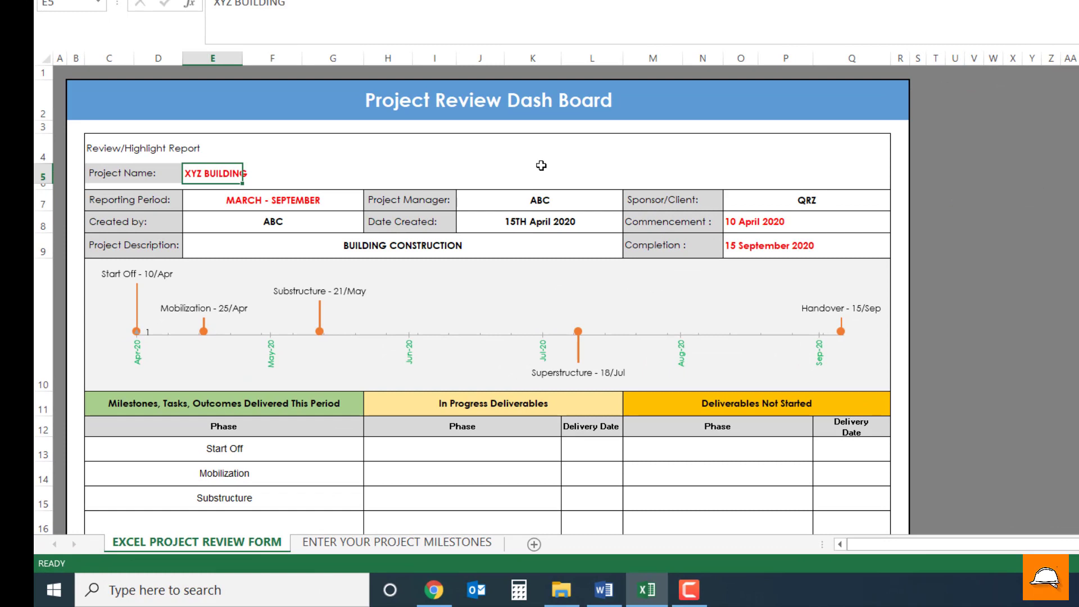
{"action": "left_click", "coordinate": [250, 204]}
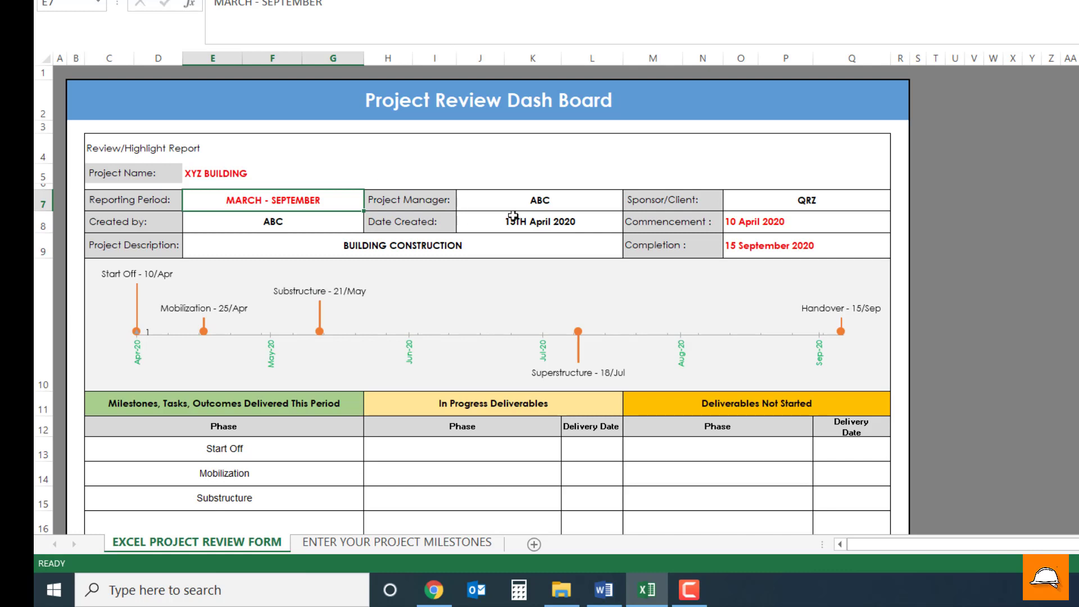
{"action": "left_click", "coordinate": [522, 200]}
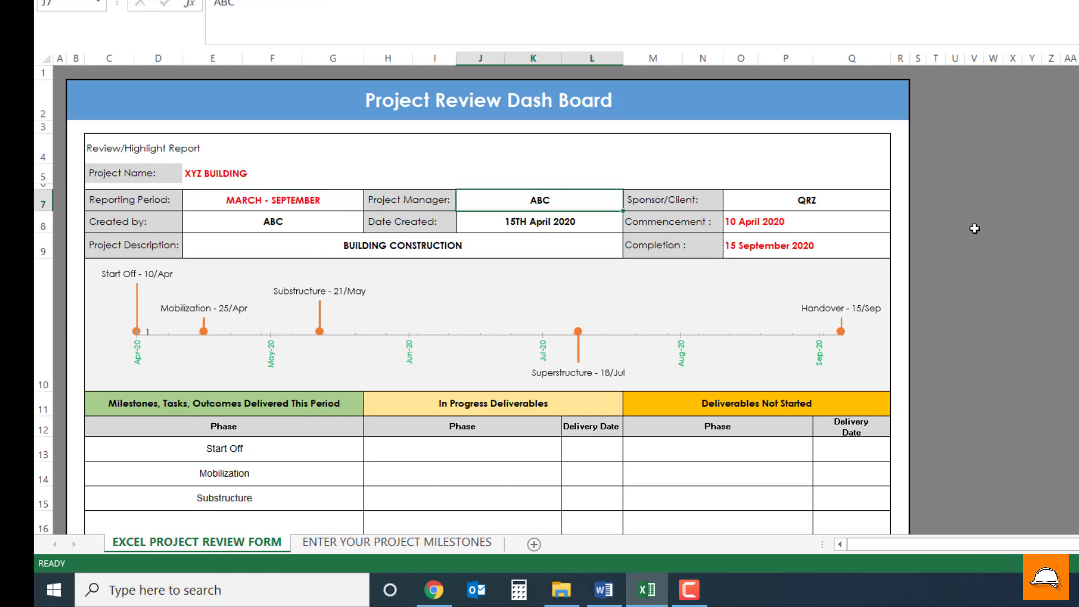
{"action": "left_click", "coordinate": [855, 205]}
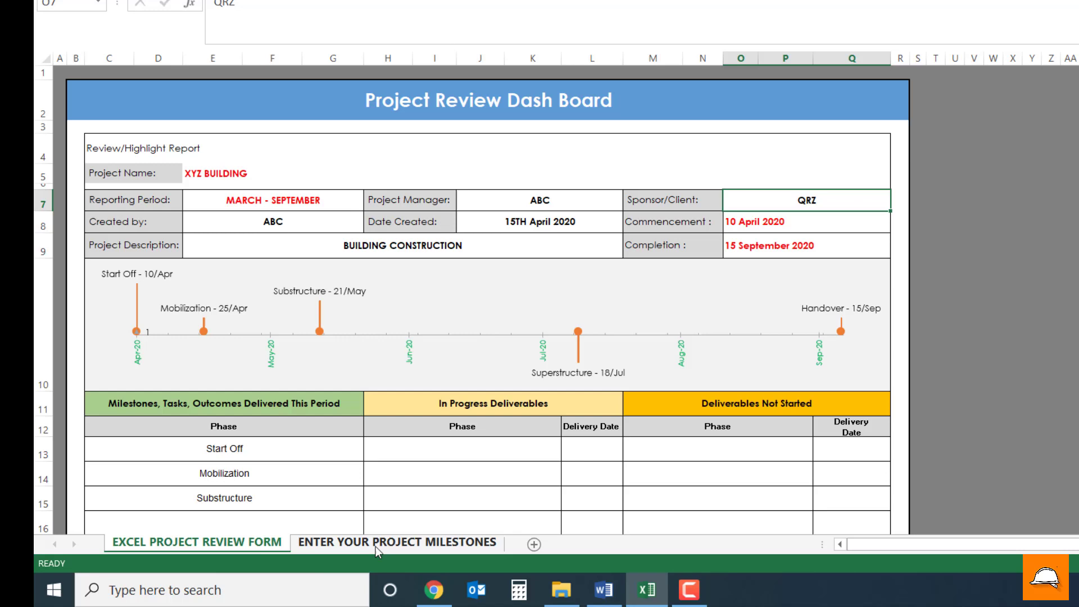
Step: On the milestones sheet, change the Start Off planned date in B4 to 20 April 2020
{"action": "left_click", "coordinate": [425, 541]}
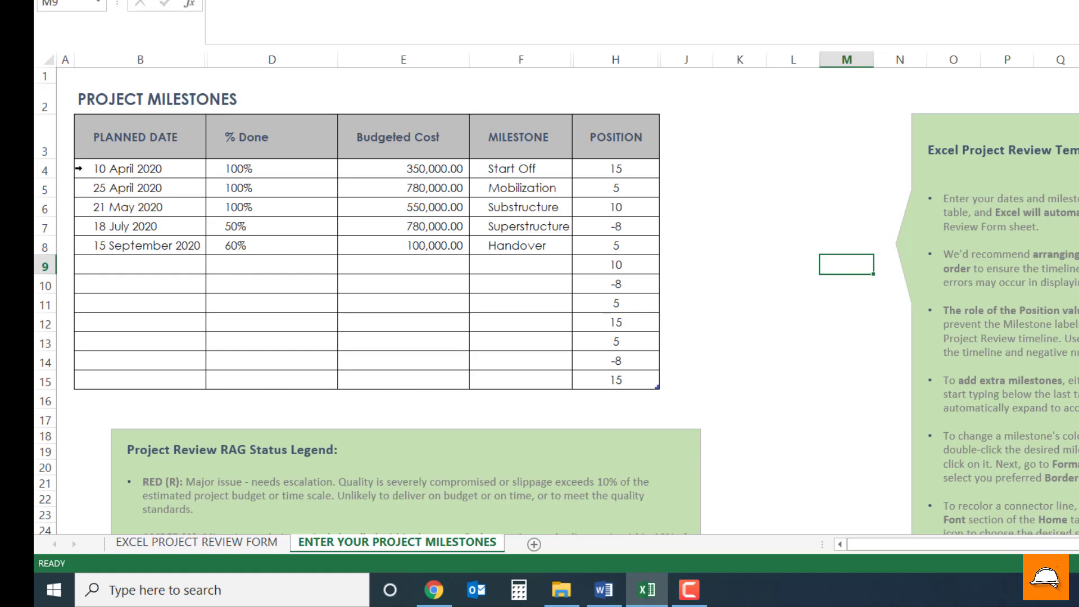
{"action": "left_click", "coordinate": [115, 169]}
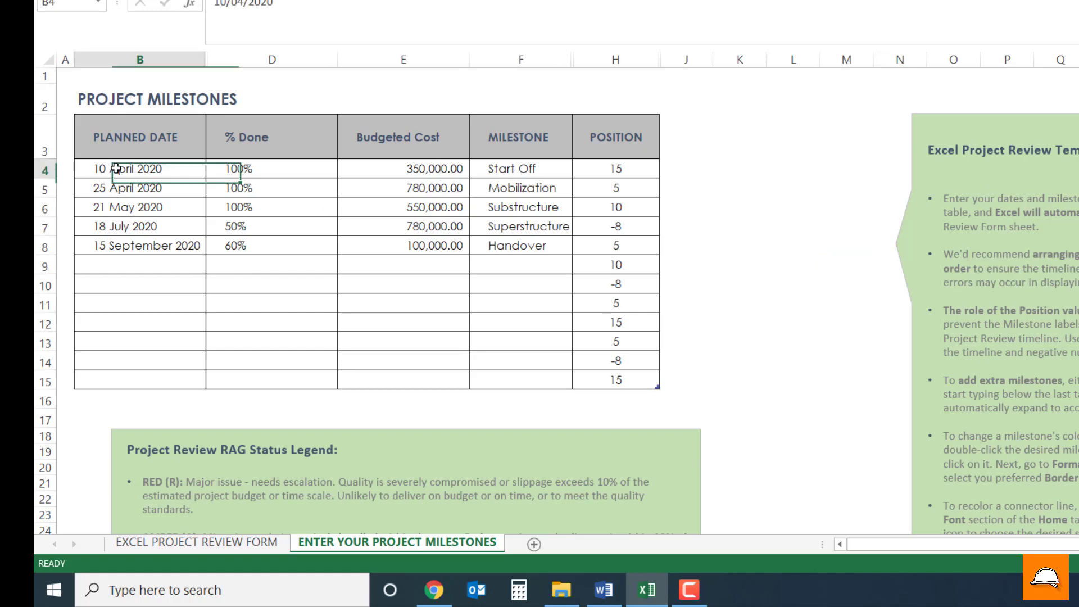
{"action": "left_click", "coordinate": [243, 3]}
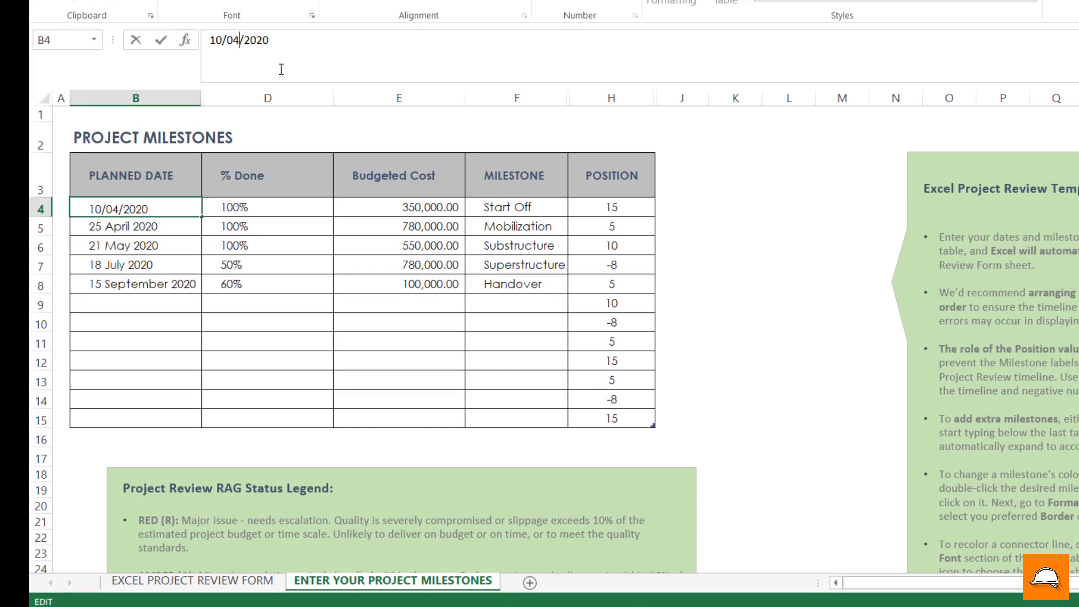
{"action": "left_click_drag", "start_coordinate": [223, 40], "coordinate": [209, 41]}
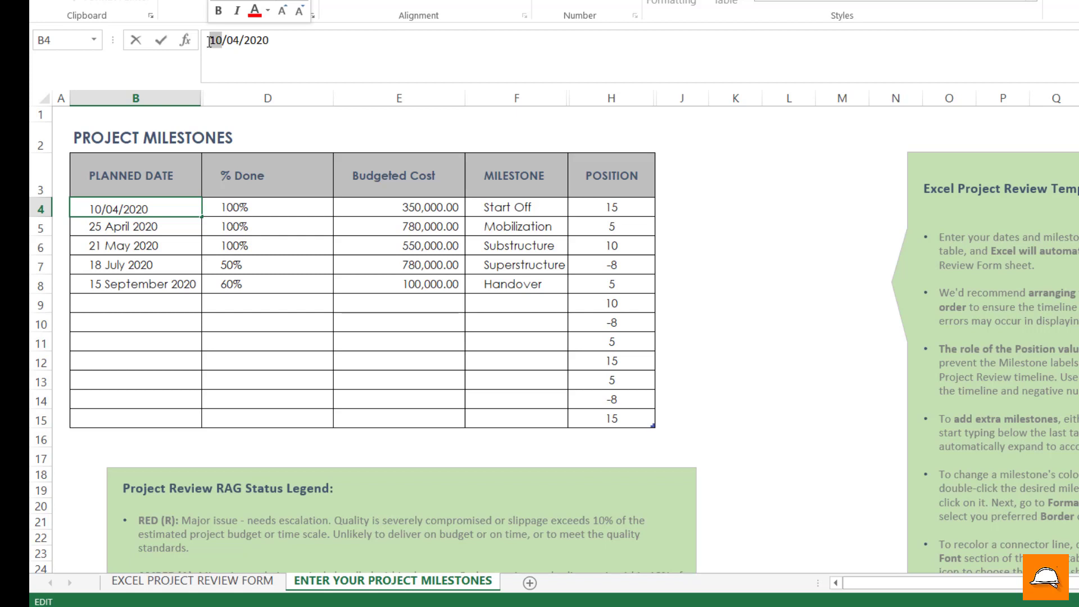
{"action": "type", "text": "20"}
{"action": "key", "text": "Return"}
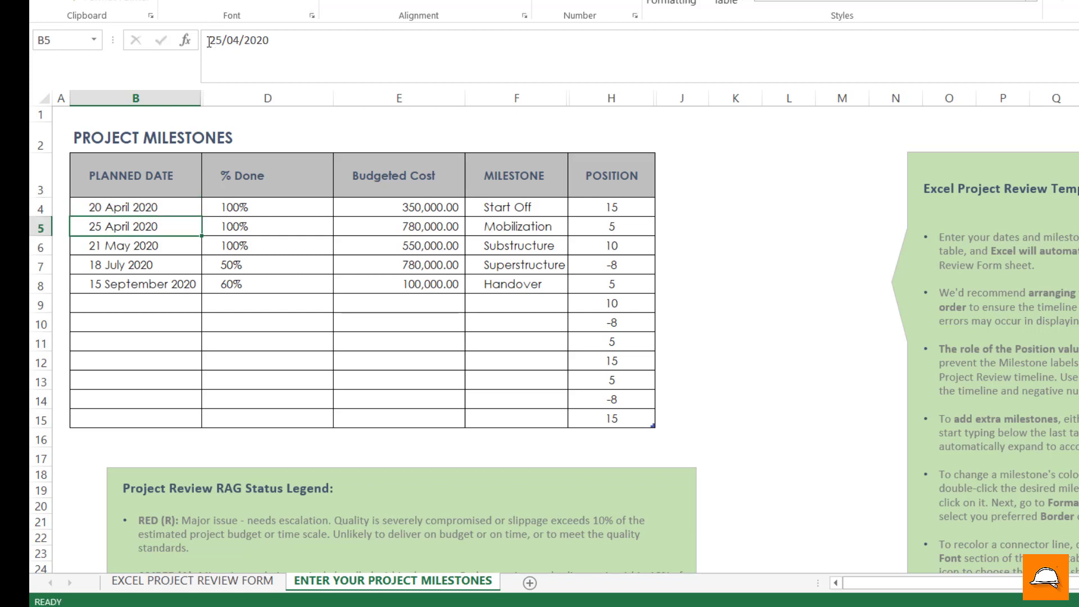
Step: Change the Mobilization date to 30 April 2020 and Substructure to 30 May 2020
{"action": "left_click", "coordinate": [223, 40]}
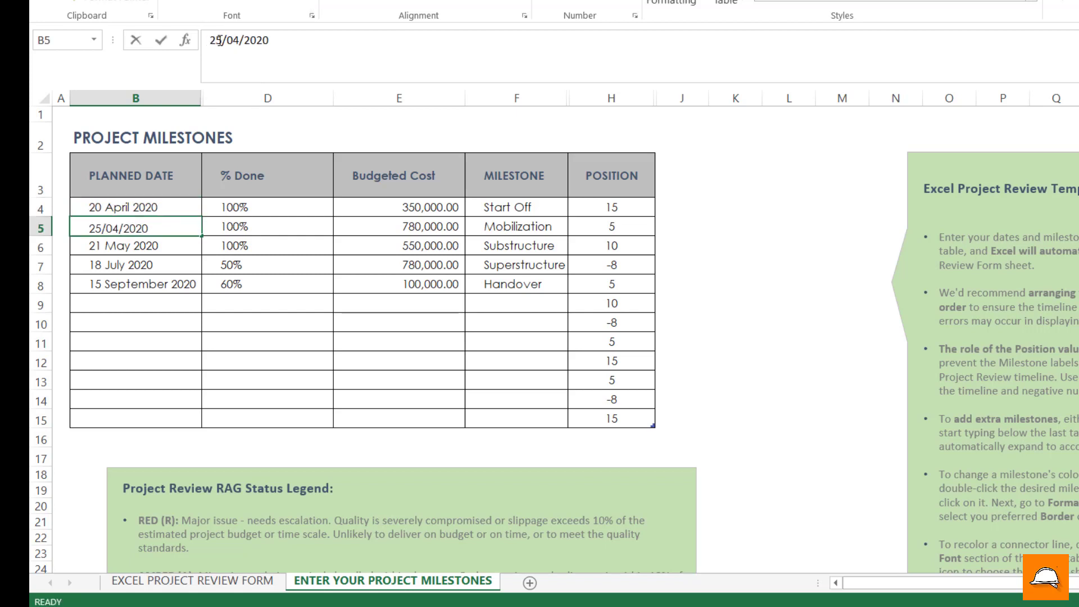
{"action": "left_click_drag", "start_coordinate": [222, 40], "coordinate": [202, 43]}
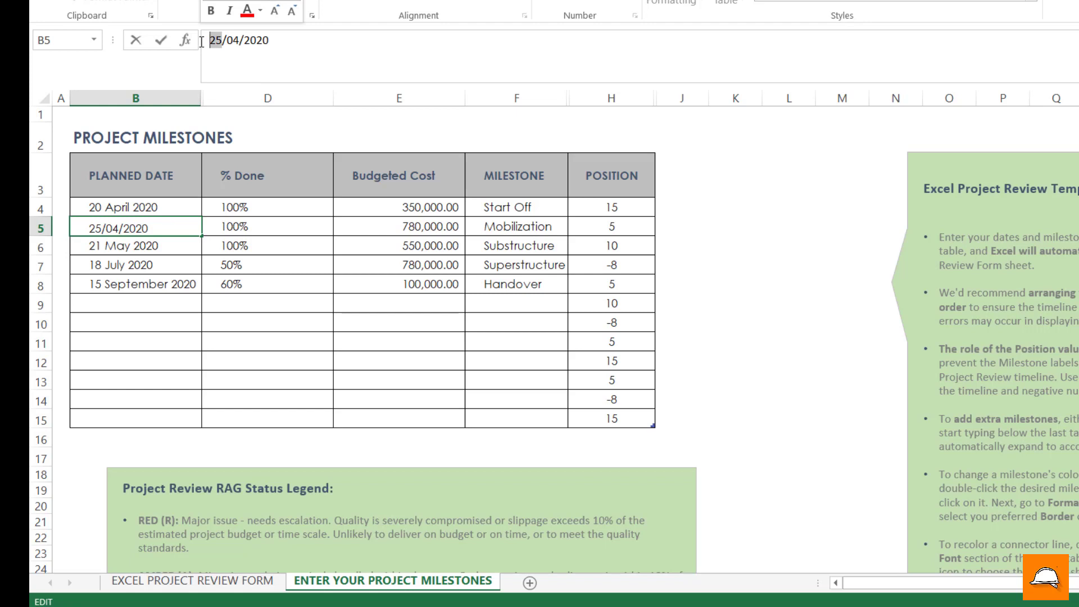
{"action": "type", "text": "30"}
{"action": "key", "text": "Return"}
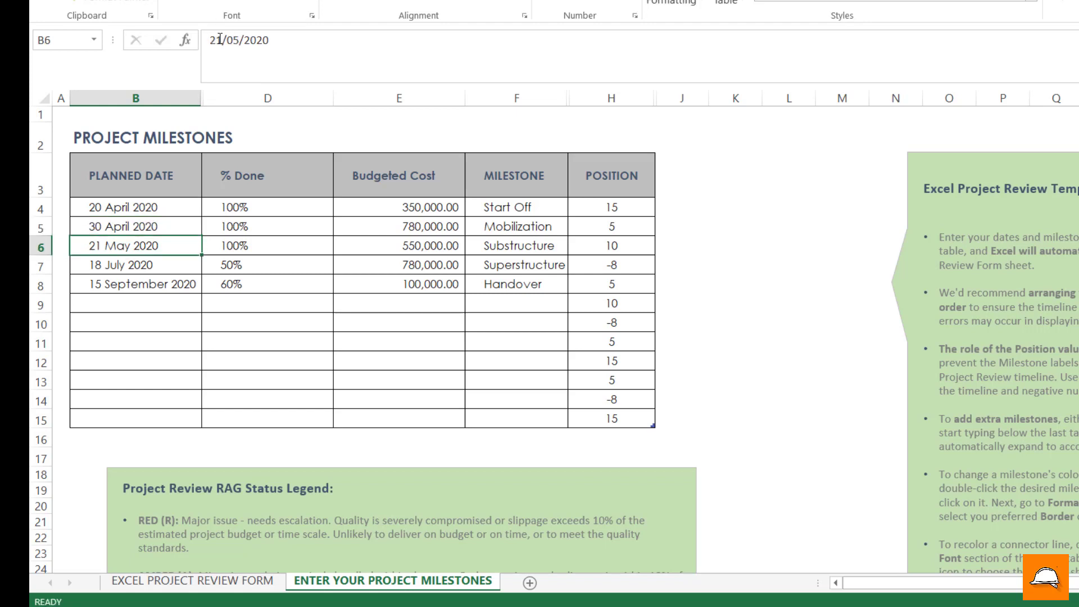
{"action": "left_click", "coordinate": [219, 39]}
{"action": "left_click_drag", "start_coordinate": [215, 39], "coordinate": [207, 41]}
{"action": "key", "text": "Delete"}
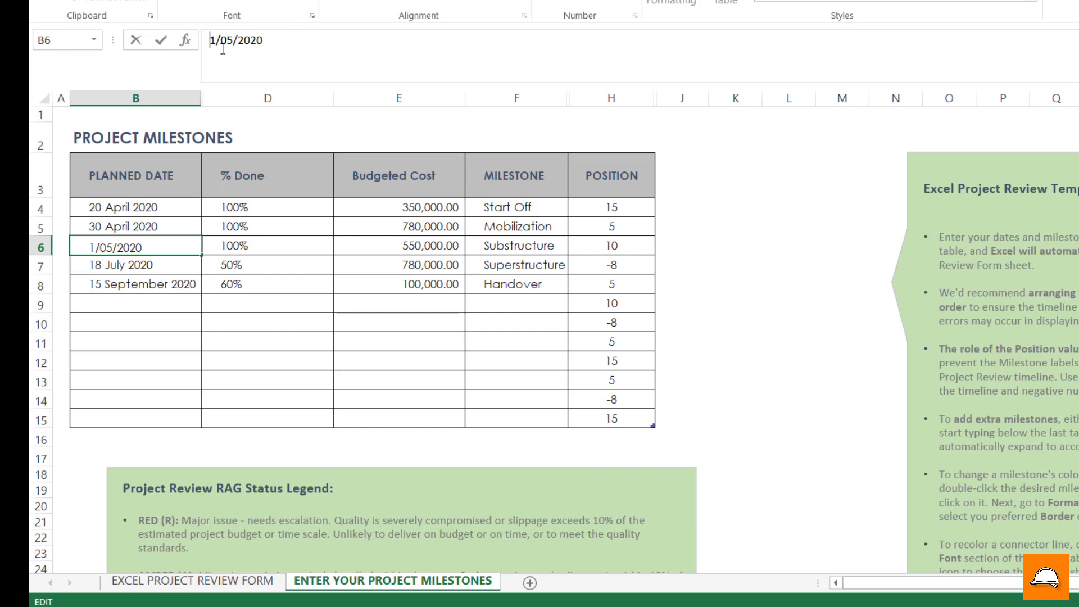
{"action": "key", "text": "Delete"}
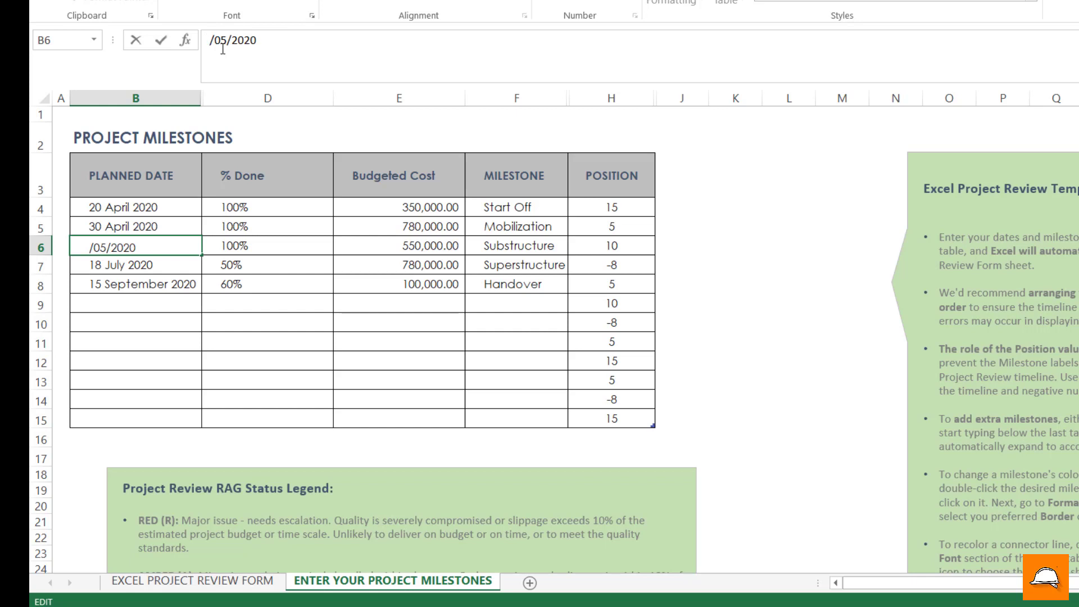
{"action": "type", "text": "30"}
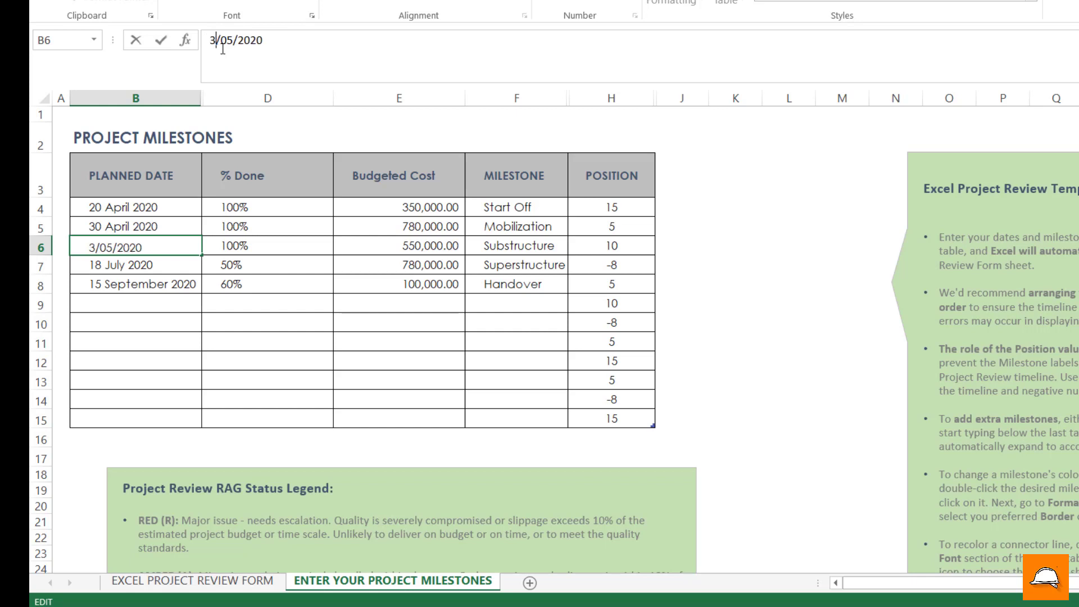
{"action": "key", "text": "Return"}
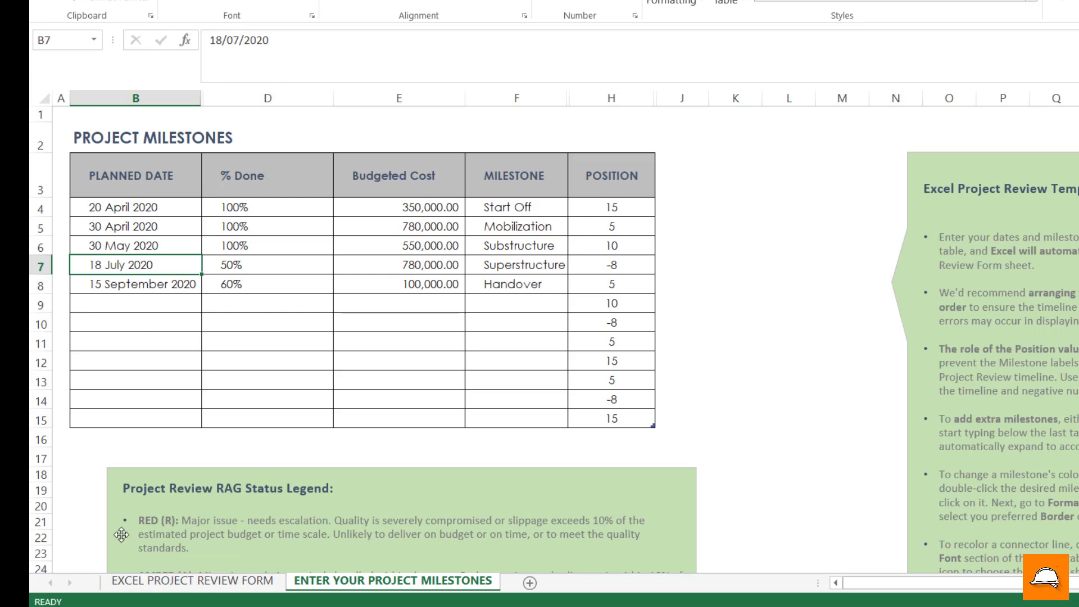
{"action": "left_click", "coordinate": [192, 580]}
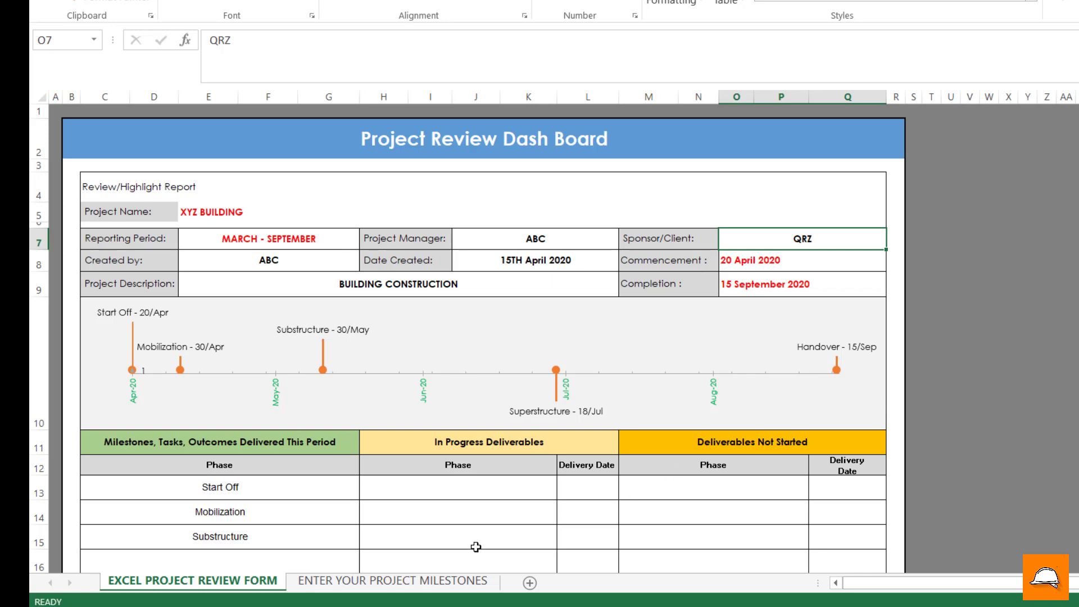
{"action": "left_click", "coordinate": [420, 582]}
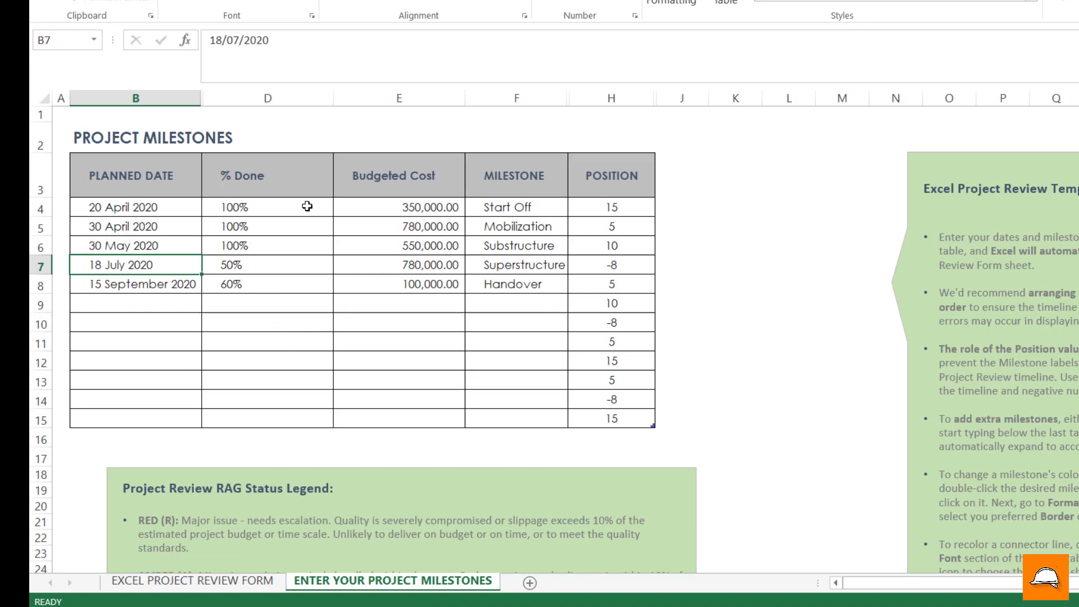
Step: Clear % Done in D4:D8, then enter 100, 100 and 50 for Start Off, Mobilization, Substructure
{"action": "left_click_drag", "start_coordinate": [295, 207], "coordinate": [290, 286]}
{"action": "key", "text": "Delete"}
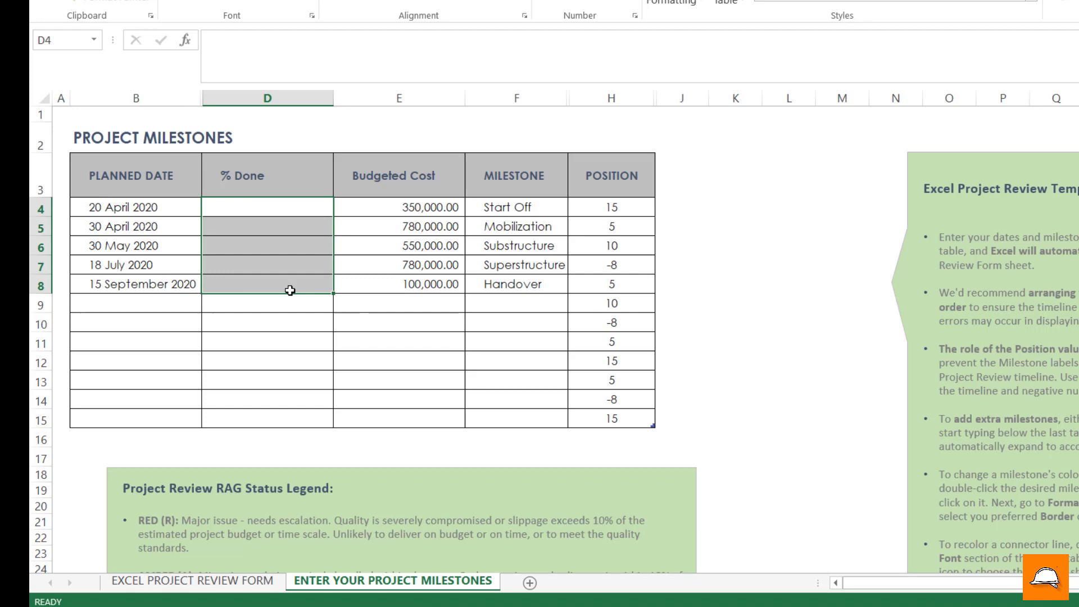
{"action": "left_click", "coordinate": [290, 309]}
{"action": "left_click", "coordinate": [259, 212]}
{"action": "type", "text": "100"}
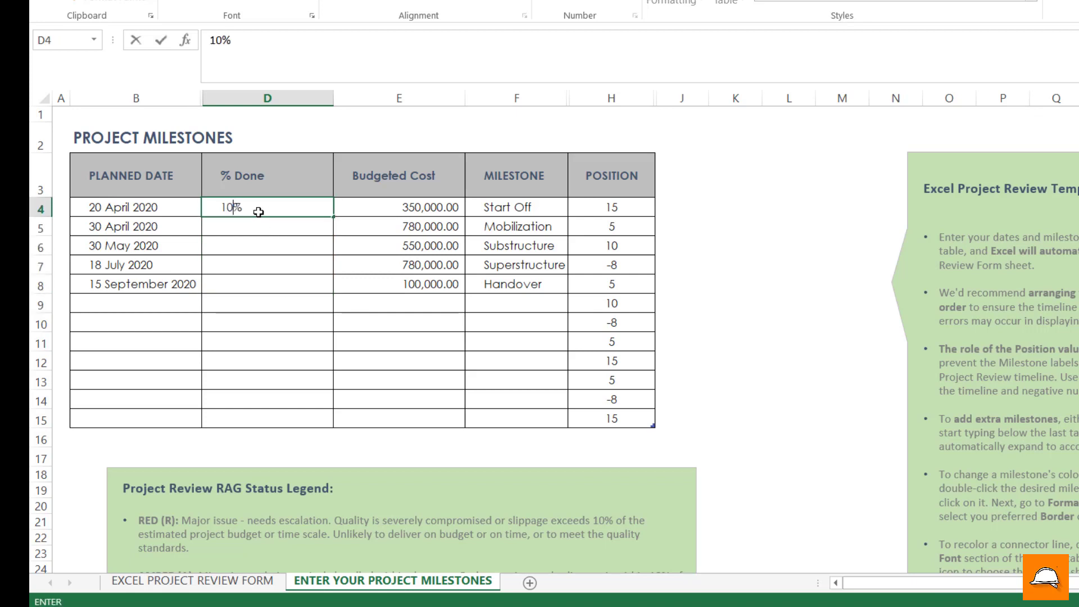
{"action": "key", "text": "Return"}
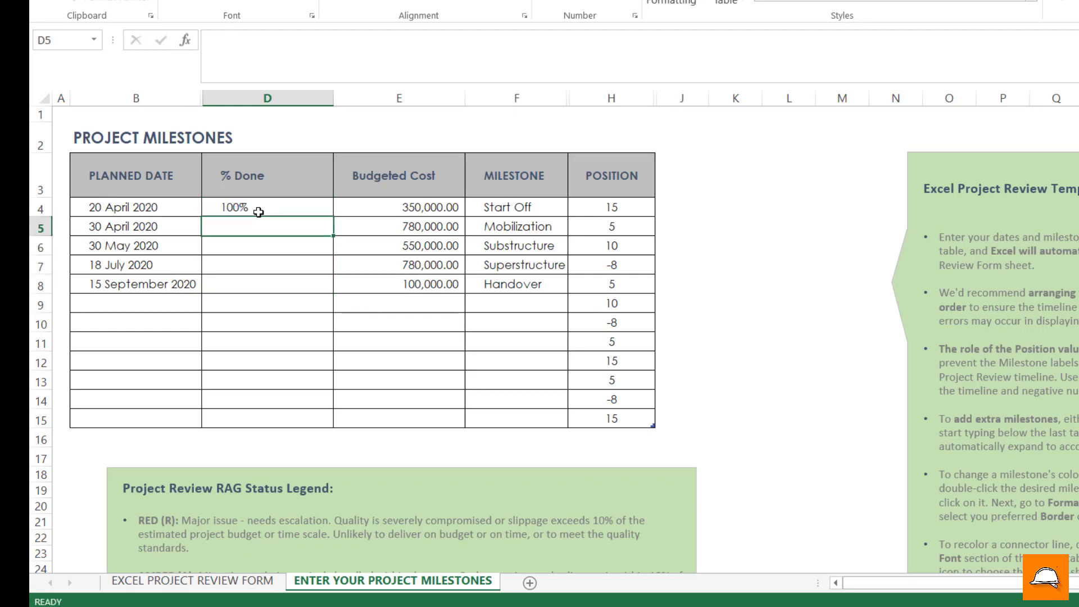
{"action": "type", "text": "100"}
{"action": "key", "text": "Return"}
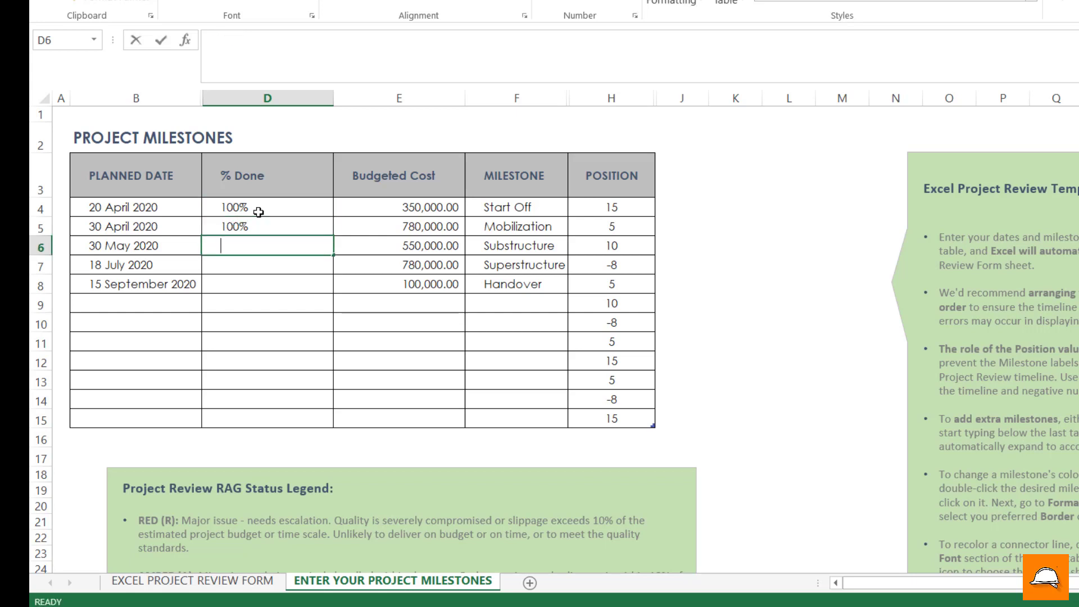
{"action": "type", "text": "5"}
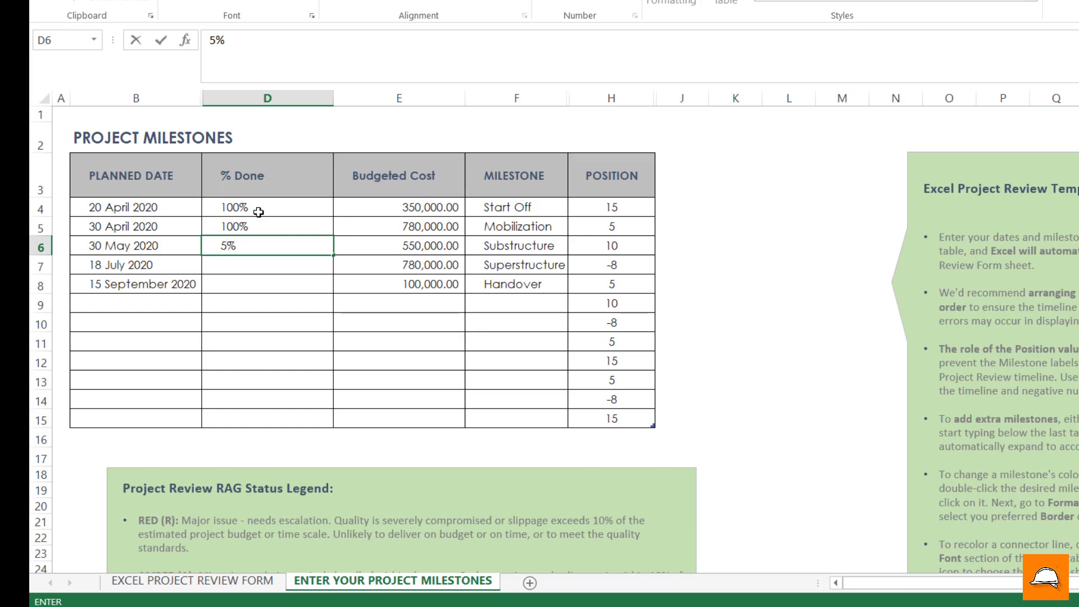
{"action": "type", "text": "0"}
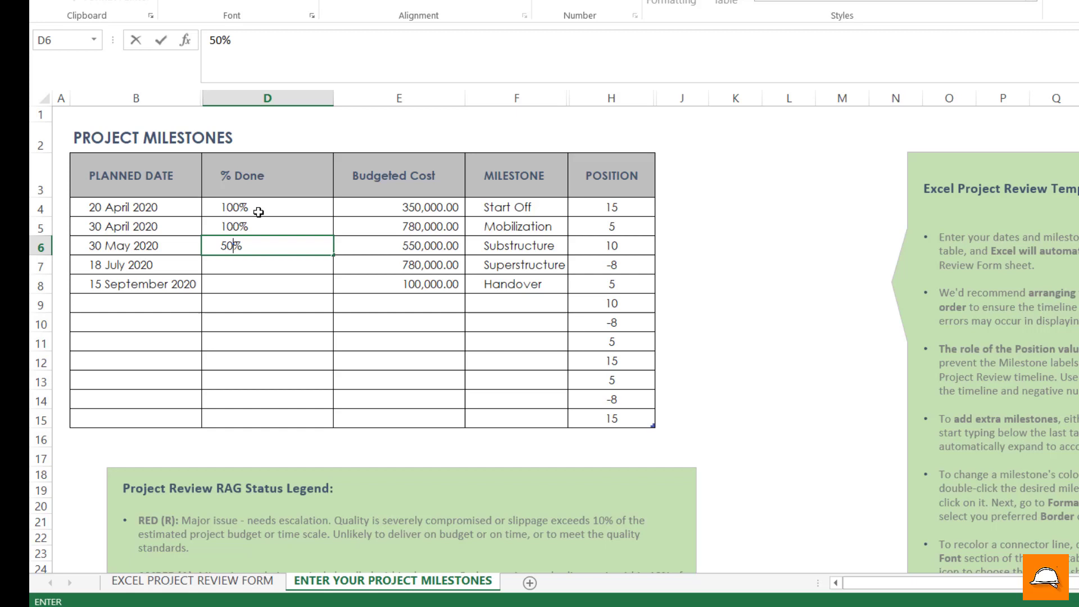
{"action": "key", "text": "Return"}
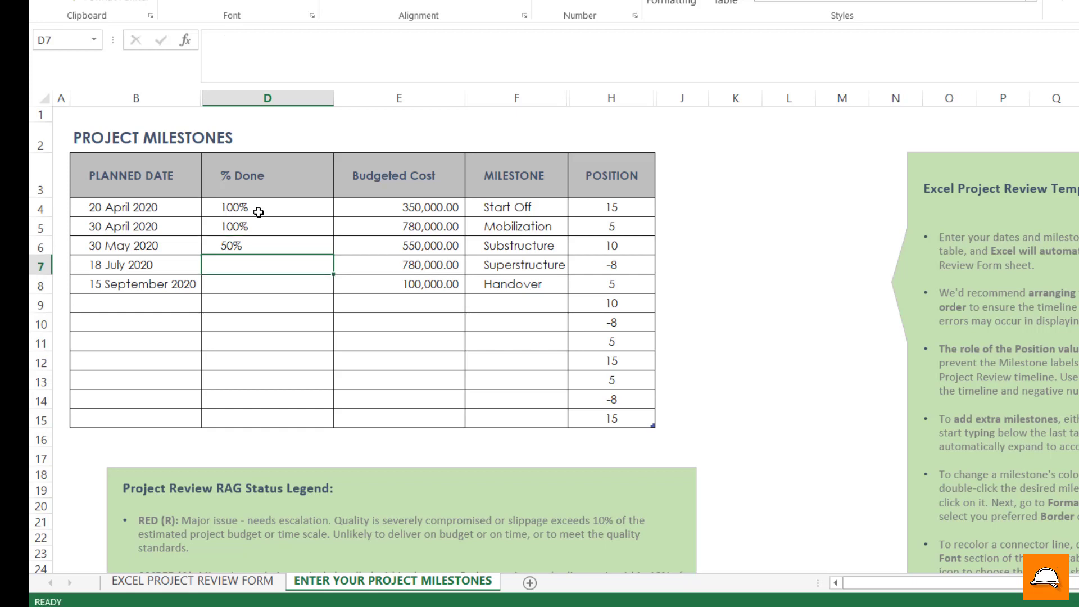
{"action": "left_click", "coordinate": [370, 204]}
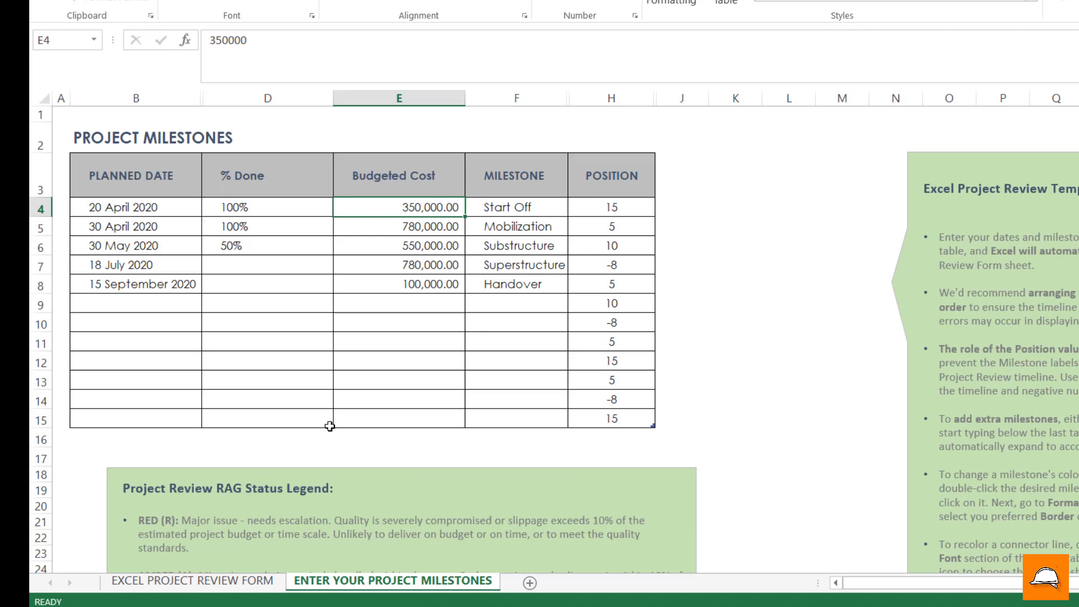
Step: On the Project Review dashboard, inspect the formula behind the delivered Start Off phase
{"action": "left_click", "coordinate": [206, 581]}
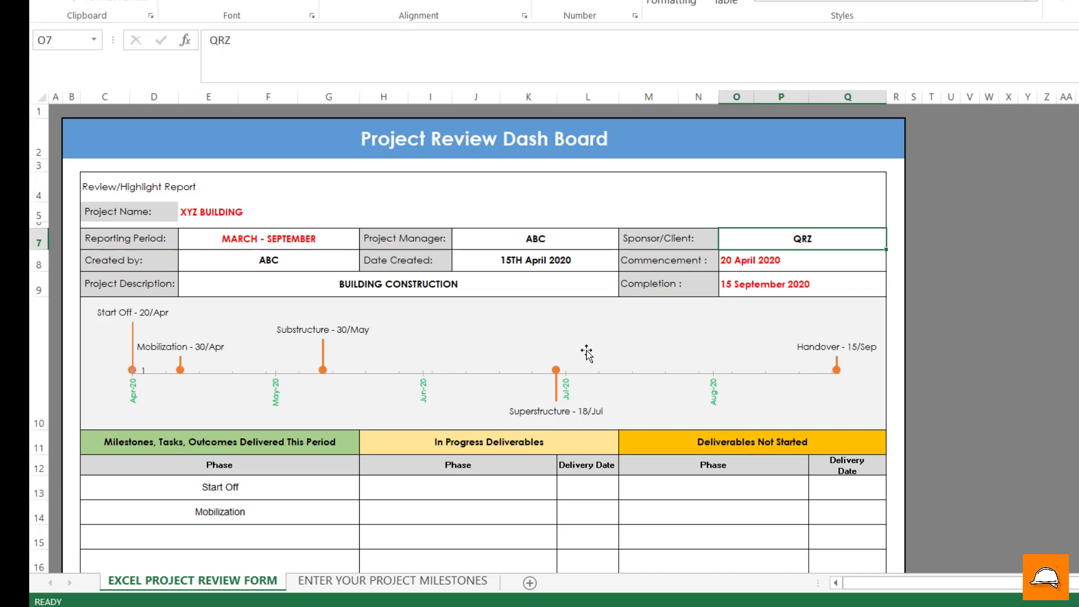
{"action": "scroll", "coordinate": [405, 428], "scroll_direction": "down", "scroll_amount": 1}
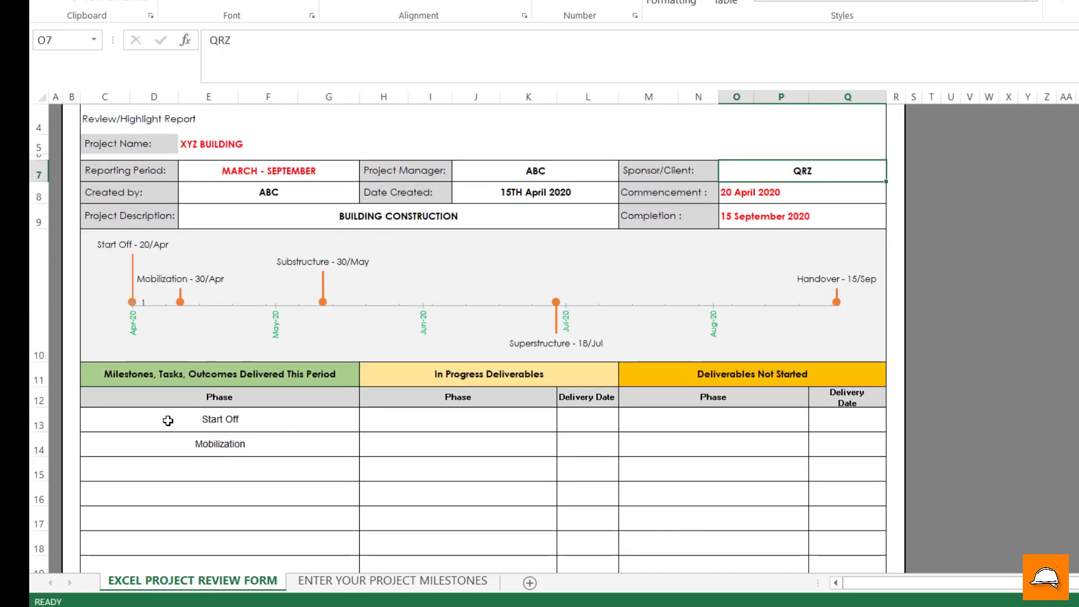
{"action": "left_click", "coordinate": [168, 420]}
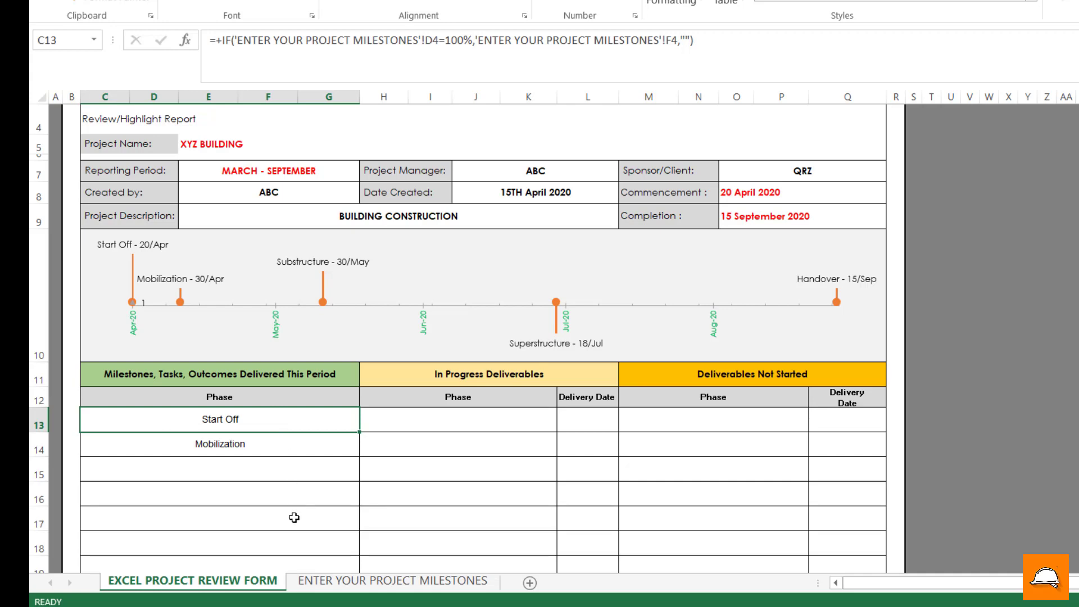
Step: Clear the Start Off and Mobilization actual amounts in K32:K33 and view the chart
{"action": "scroll", "coordinate": [292, 515], "scroll_direction": "down", "scroll_amount": 4}
{"action": "scroll", "coordinate": [300, 517], "scroll_direction": "down", "scroll_amount": 2}
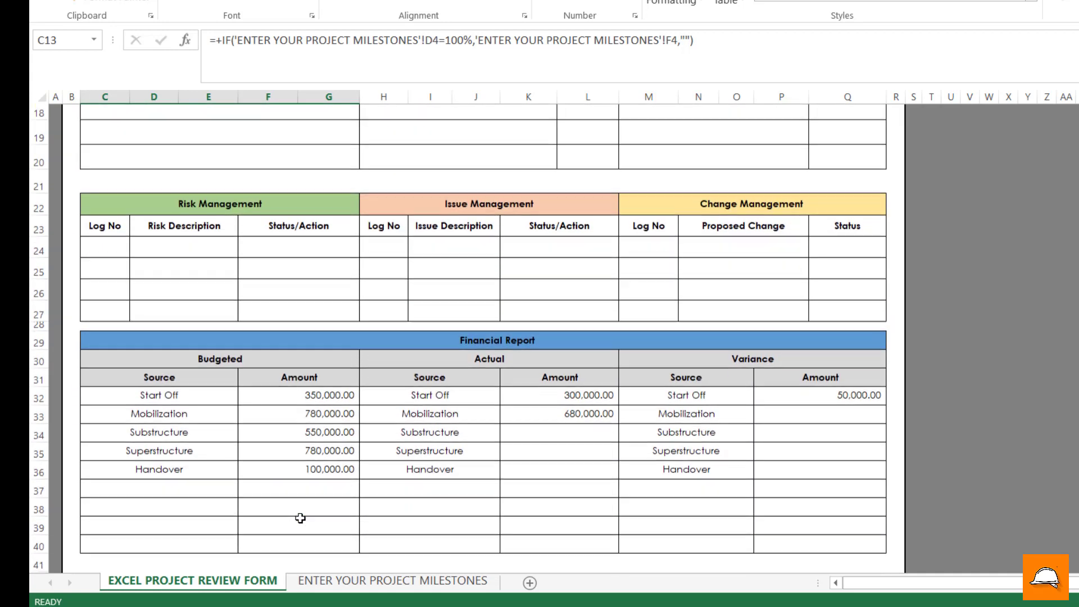
{"action": "left_click_drag", "start_coordinate": [535, 381], "coordinate": [535, 395]}
{"action": "key", "text": "Delete"}
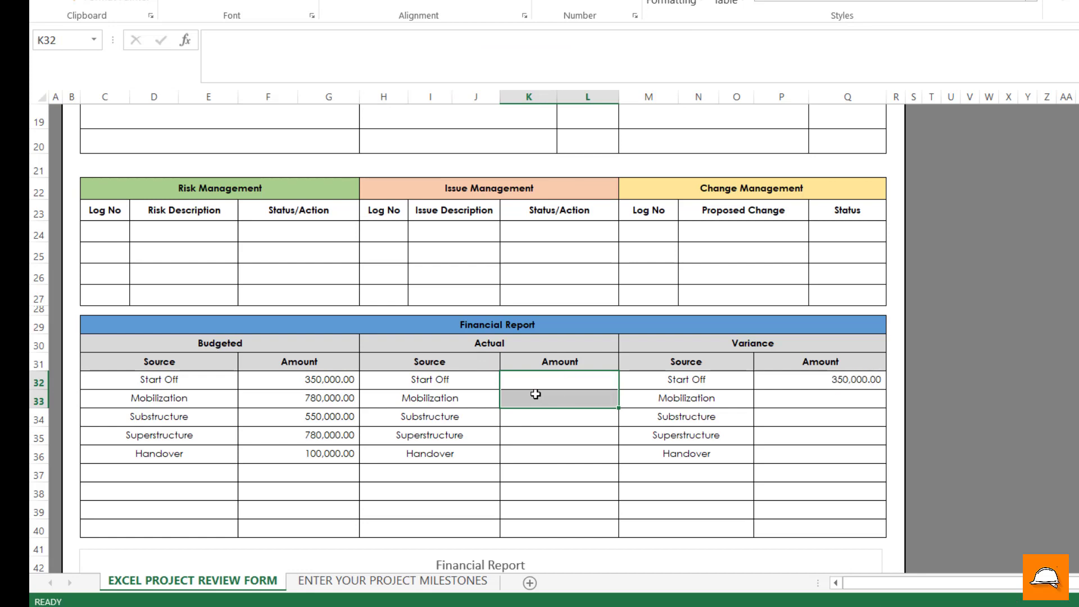
{"action": "scroll", "coordinate": [535, 395], "scroll_direction": "down", "scroll_amount": 4}
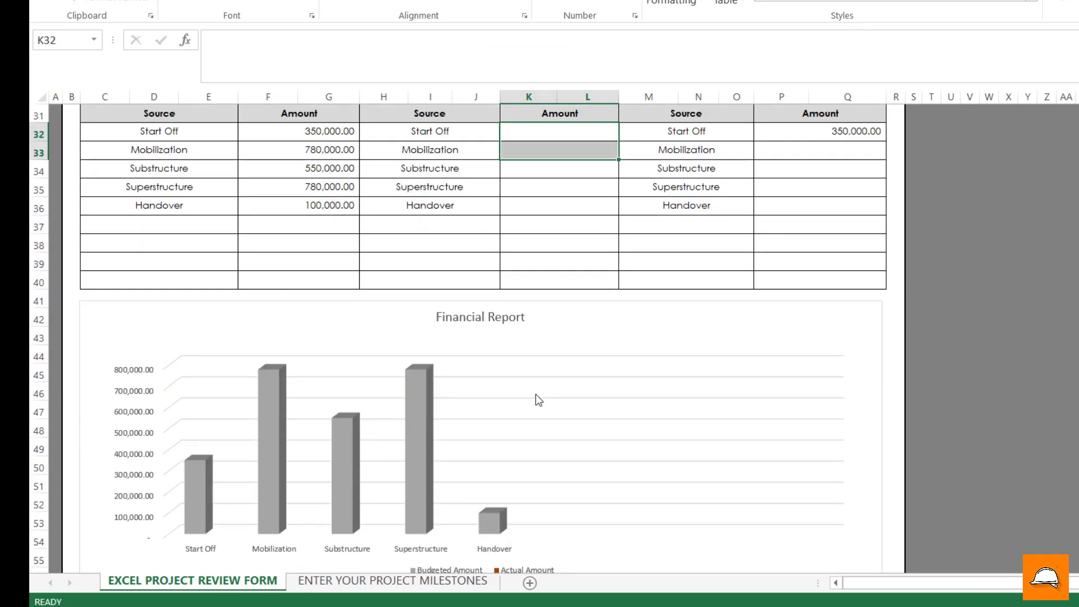
{"action": "scroll", "coordinate": [538, 400], "scroll_direction": "down", "scroll_amount": 1}
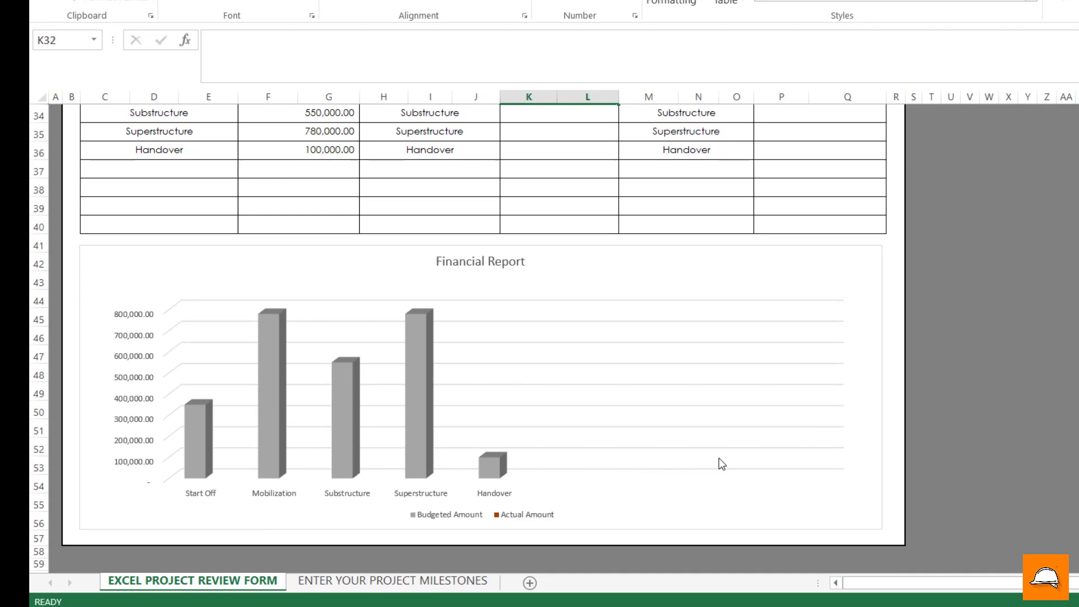
{"action": "scroll", "coordinate": [719, 458], "scroll_direction": "up", "scroll_amount": 2}
Step: Enter 375,000 as the Start Off actual amount, producing a -25,000.00 variance
{"action": "left_click", "coordinate": [578, 271]}
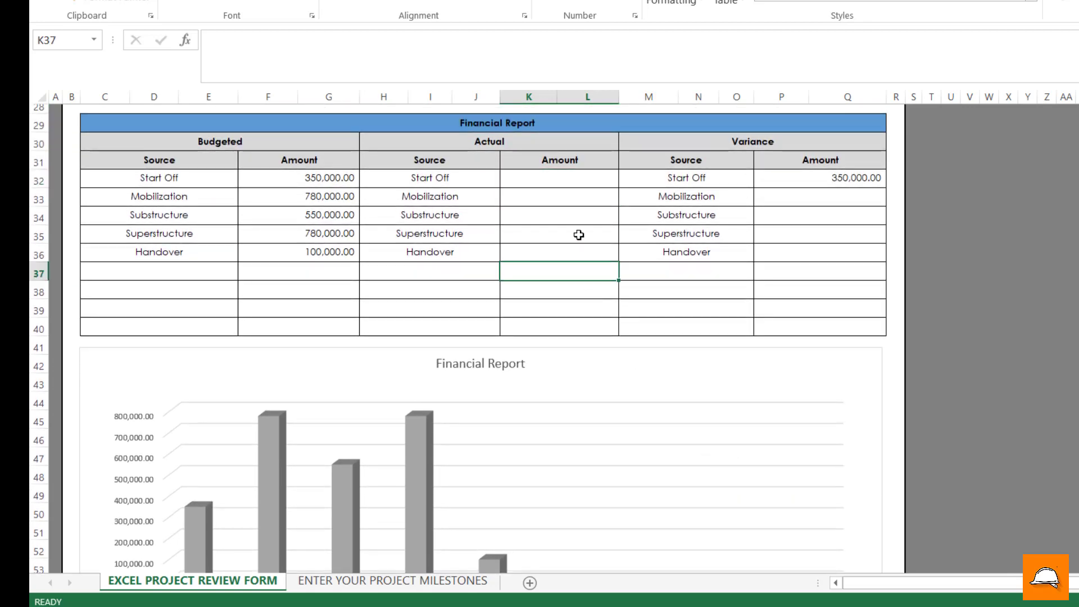
{"action": "left_click", "coordinate": [562, 177]}
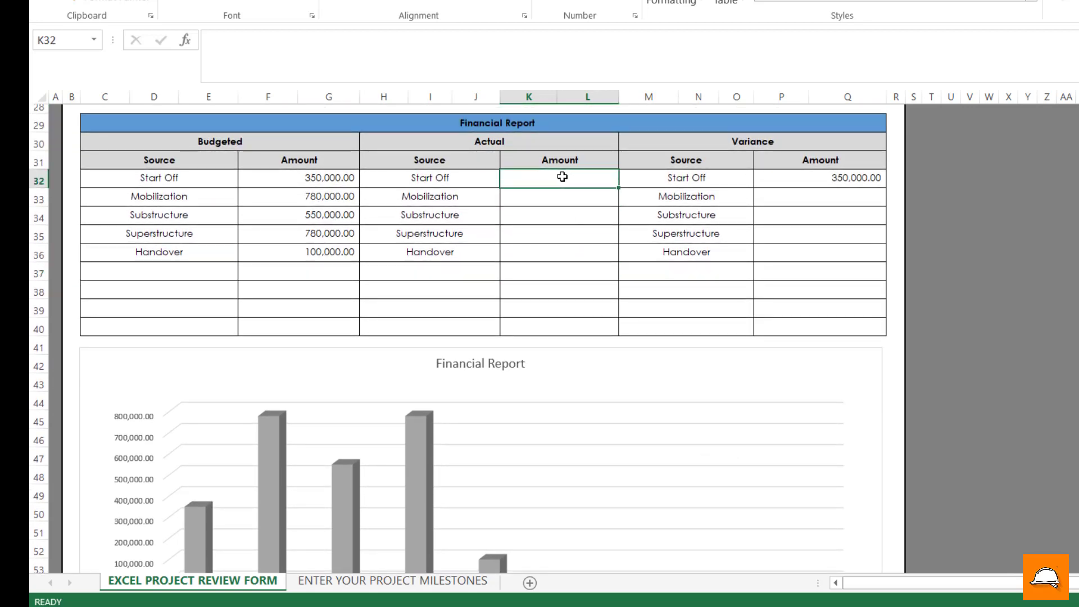
{"action": "left_click", "coordinate": [260, 184]}
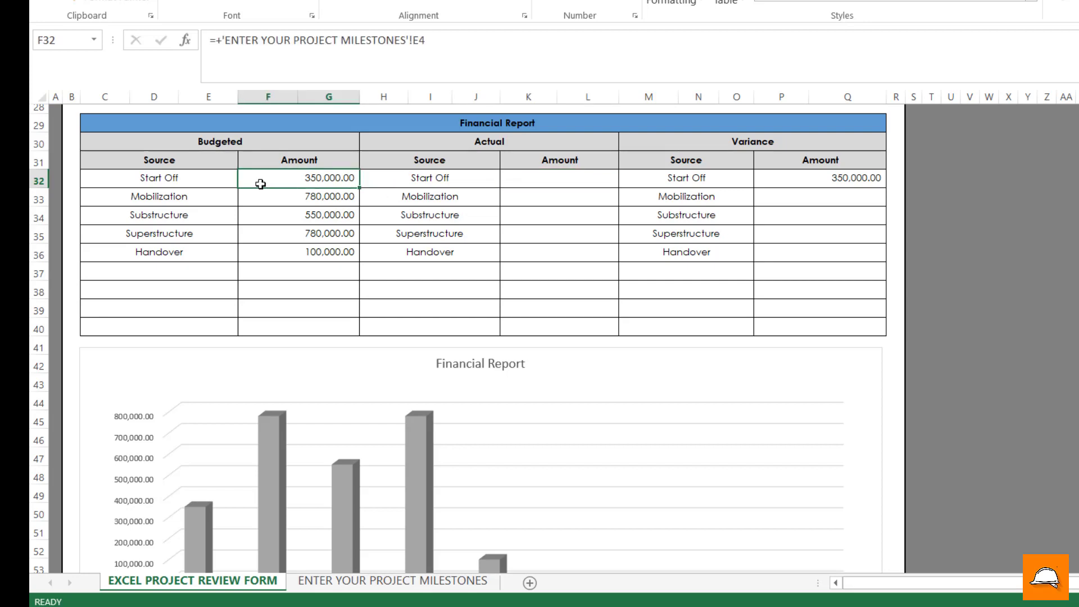
{"action": "left_click", "coordinate": [518, 178]}
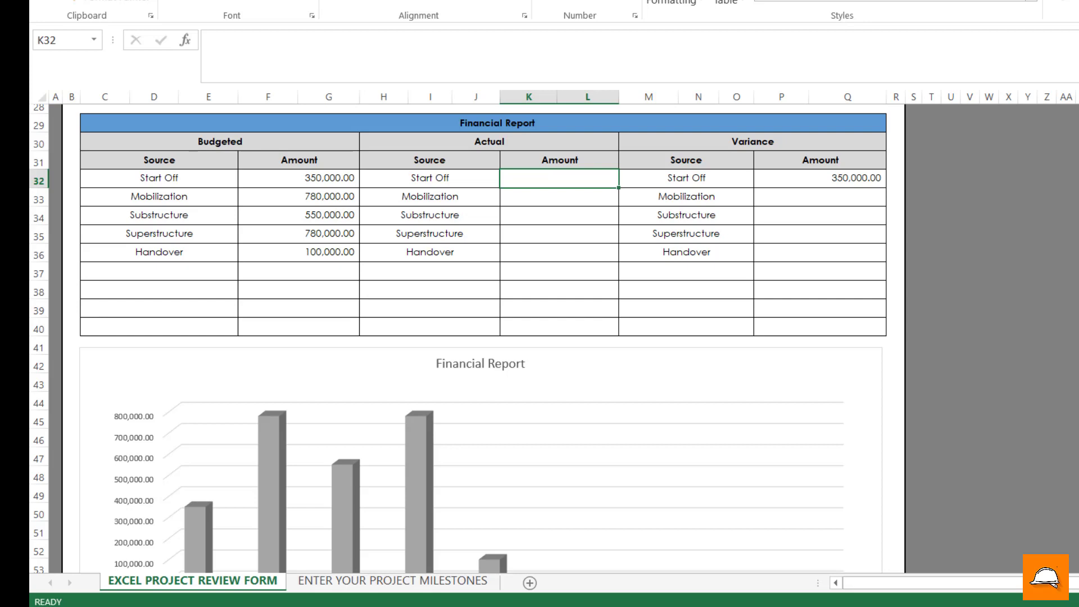
{"action": "type", "text": "375,000"}
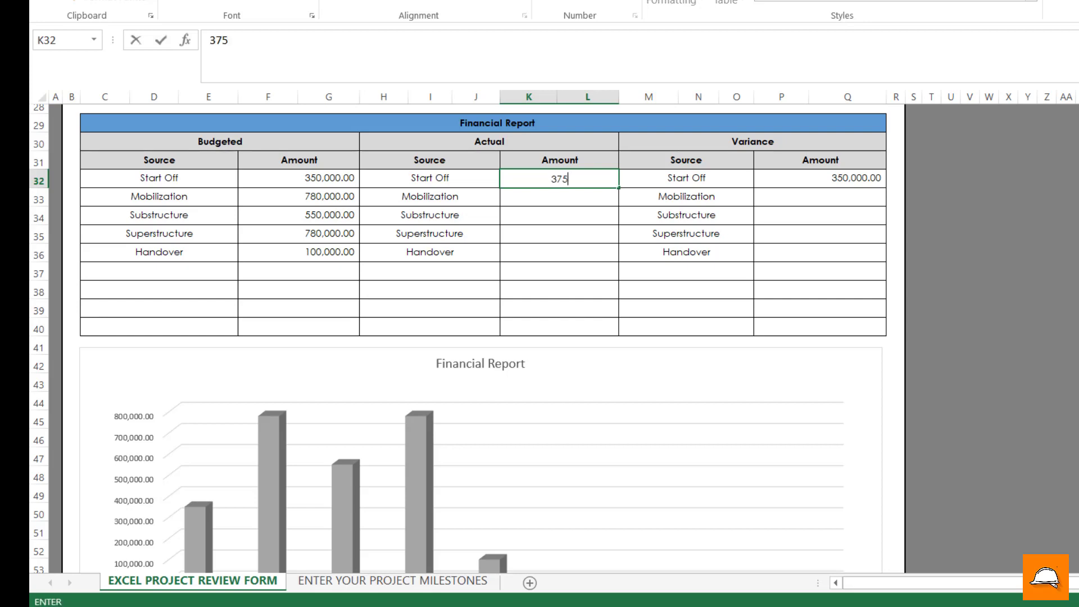
{"action": "key", "text": "Return"}
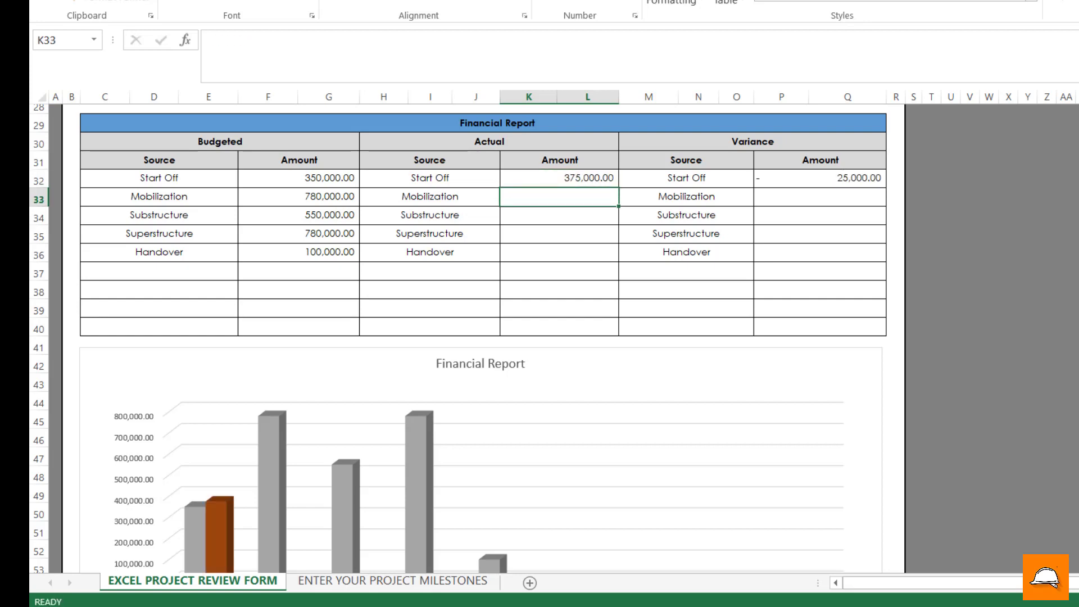
{"action": "scroll", "coordinate": [823, 326], "scroll_direction": "down", "scroll_amount": 1}
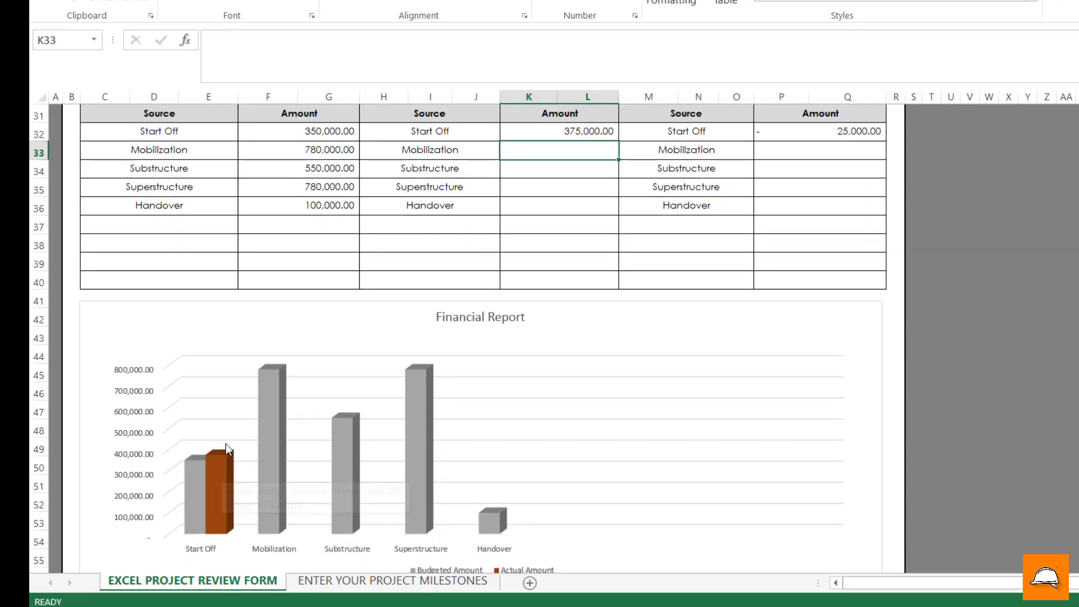
{"action": "scroll", "coordinate": [755, 462], "scroll_direction": "up", "scroll_amount": 3}
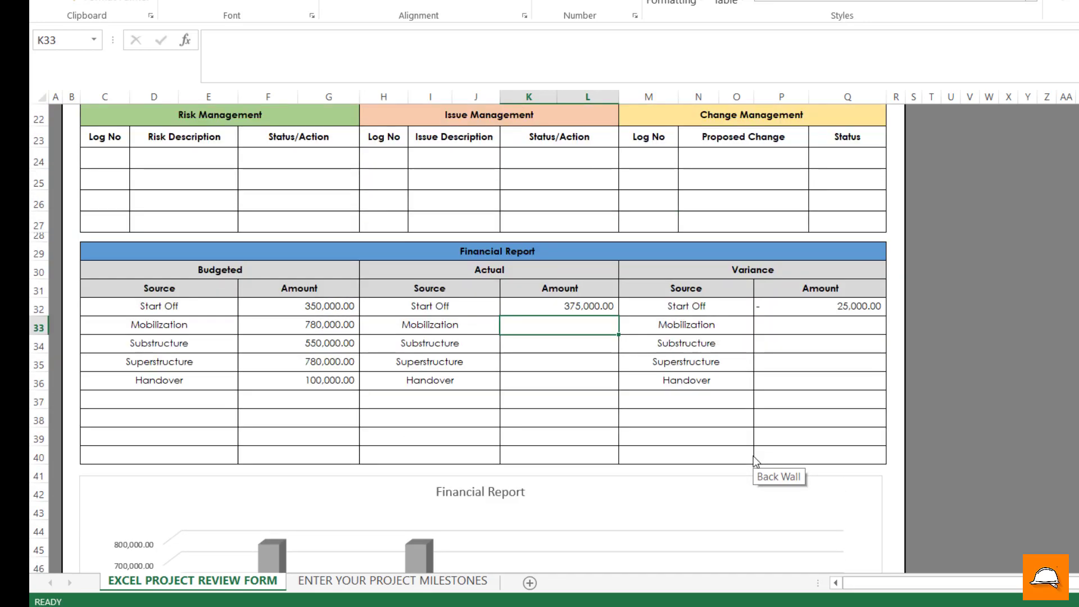
{"action": "scroll", "coordinate": [754, 460], "scroll_direction": "up", "scroll_amount": 7}
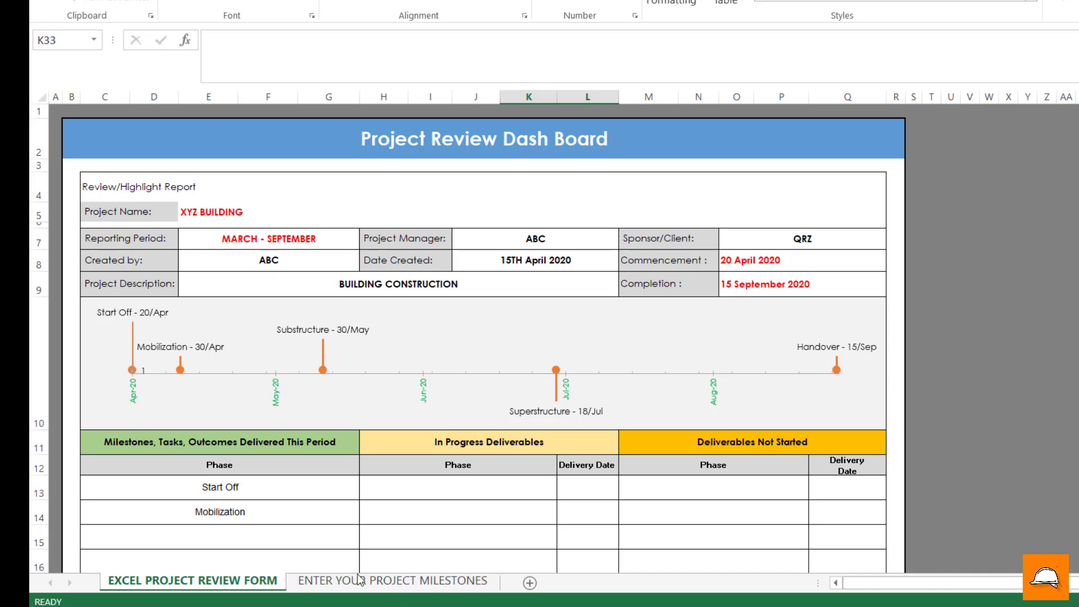
{"action": "left_click", "coordinate": [393, 580]}
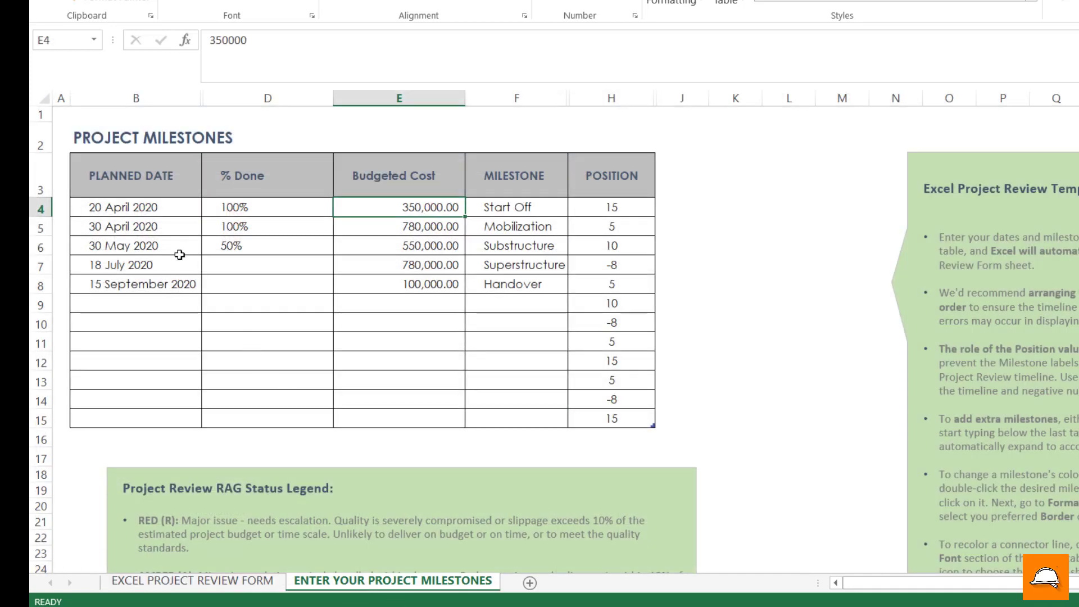
{"action": "left_click", "coordinate": [149, 581]}
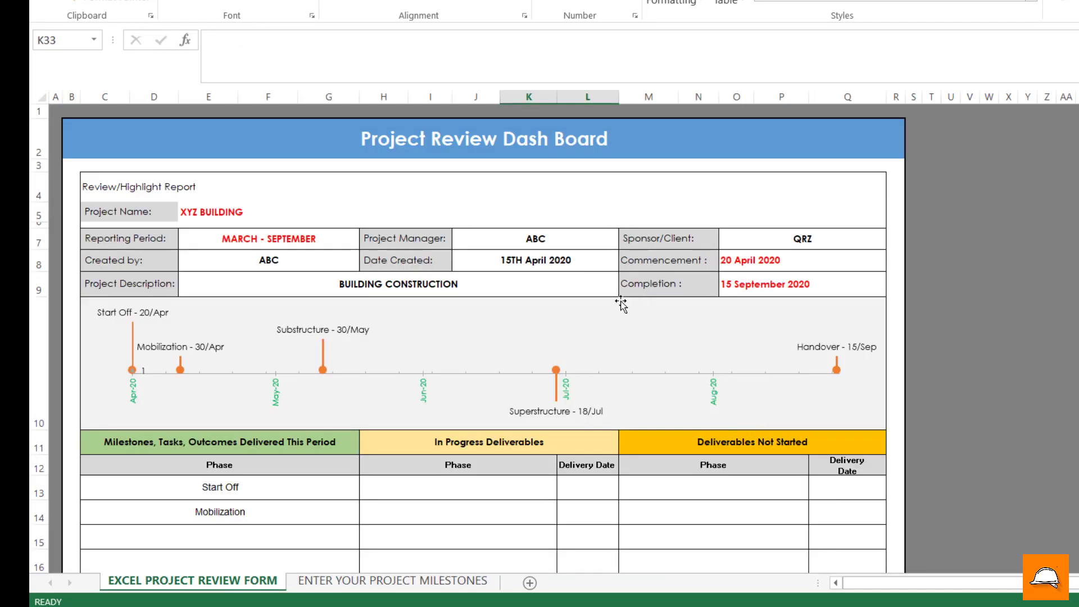